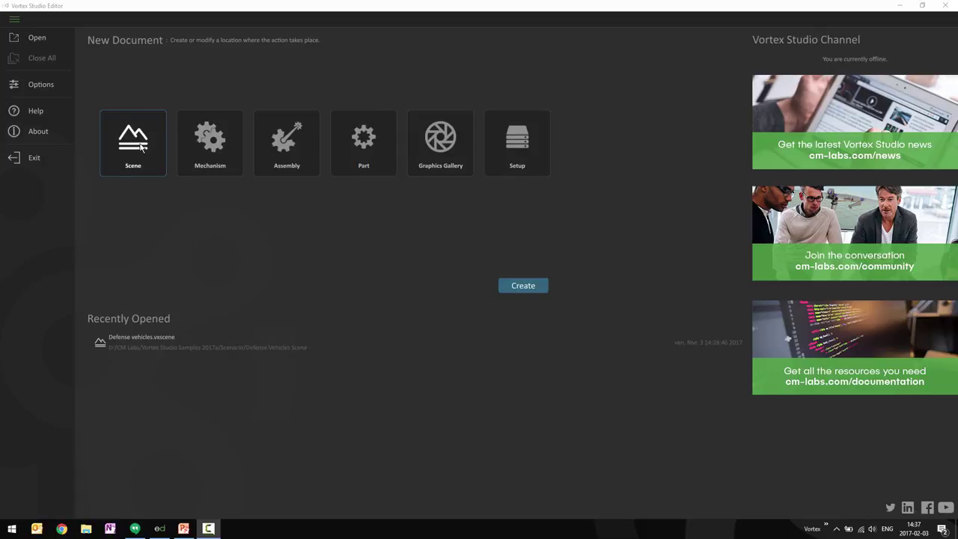
# Create a new scene and list the Toolbox's Environment components, including Terrain From File.
pyautogui.click(524, 286)
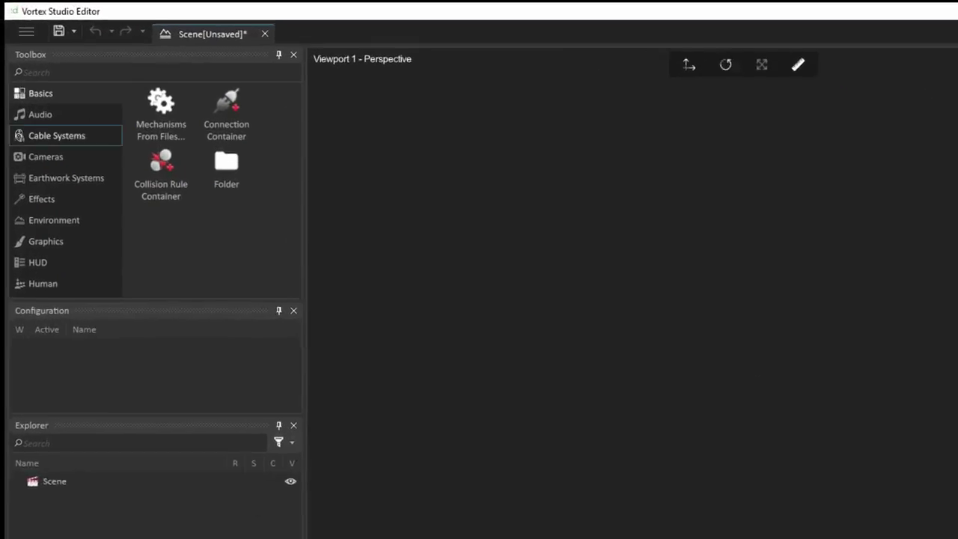
pyautogui.scroll(-3, 101, 285)
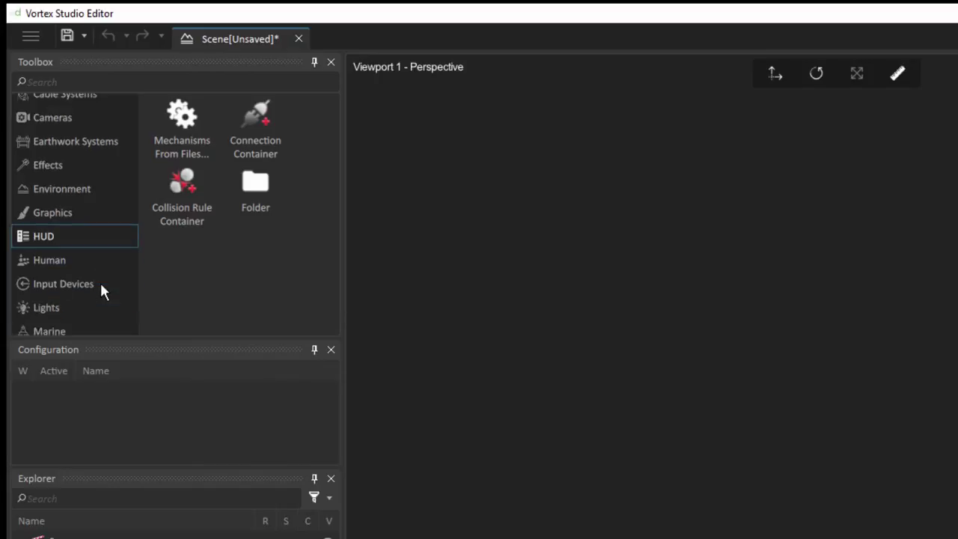
pyautogui.scroll(4, 101, 282)
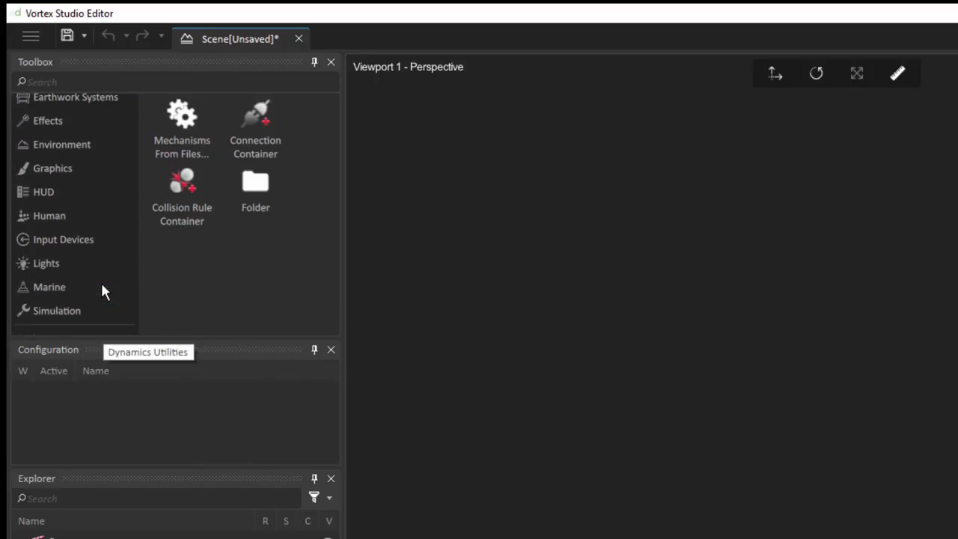
pyautogui.click(63, 145)
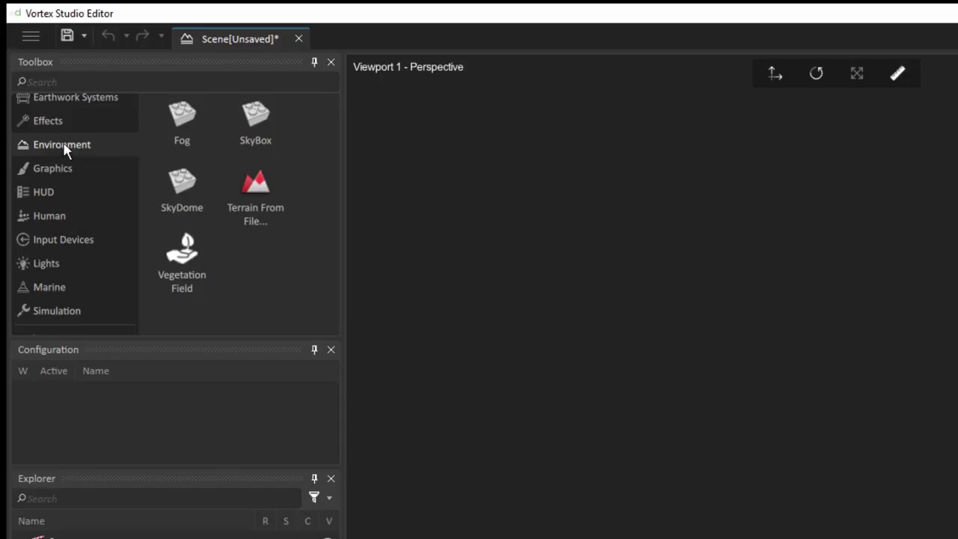
# Add a Terrain From File item and start browsing for its Terrain File.
pyautogui.click(252, 209)
pyautogui.doubleClick(171, 168)
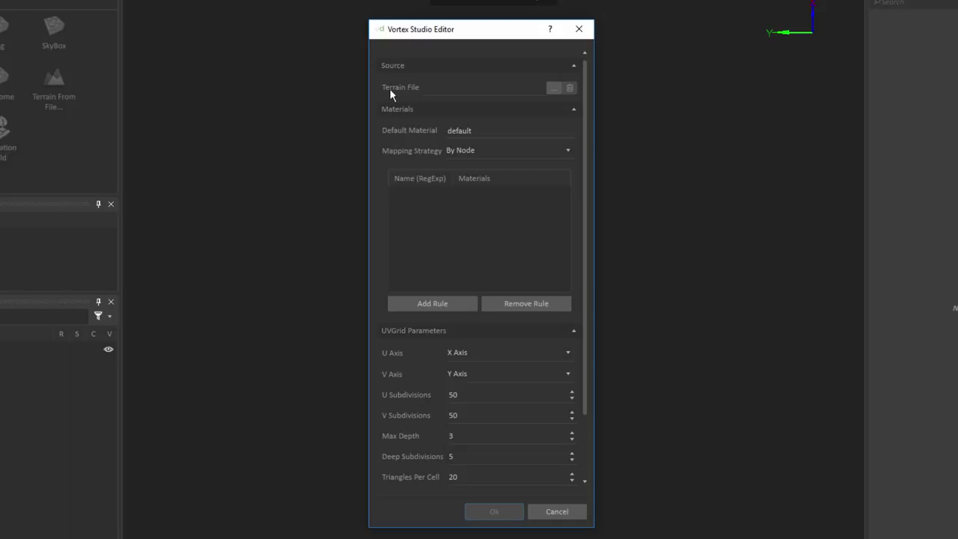
pyautogui.click(553, 89)
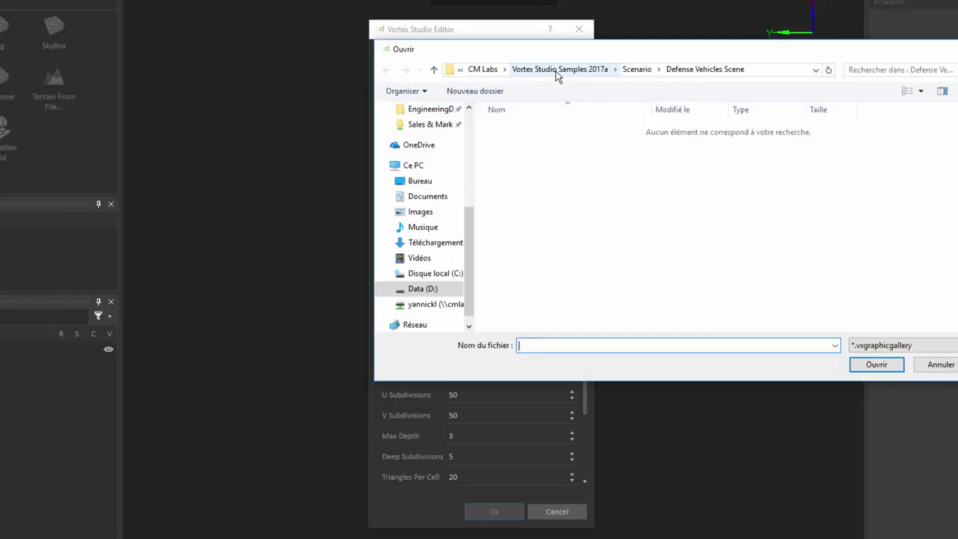
# Set the Terrain File to Warehouse_Ground.vxgraphicgallery from Samples 2017a > Environment > Warehouse > Graphic.
pyautogui.click(570, 73)
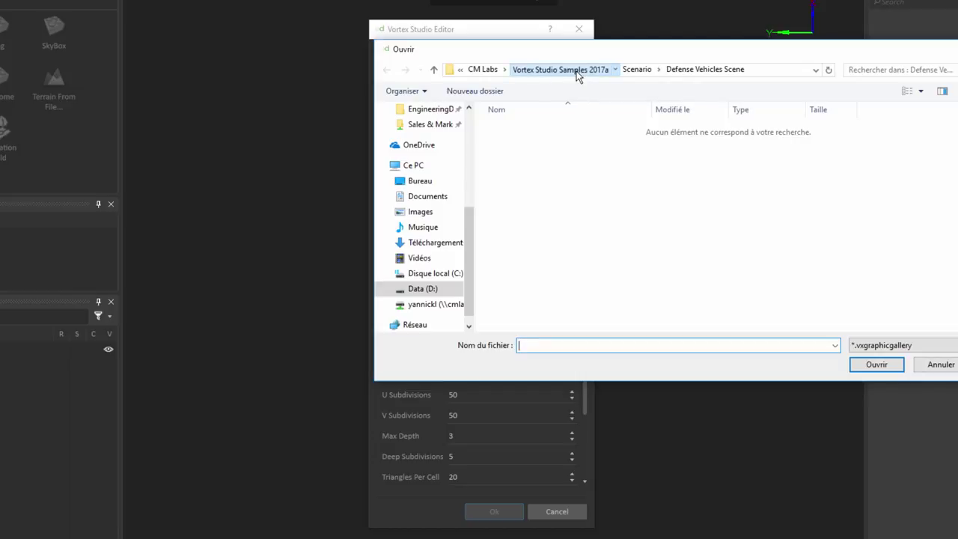
pyautogui.doubleClick(534, 132)
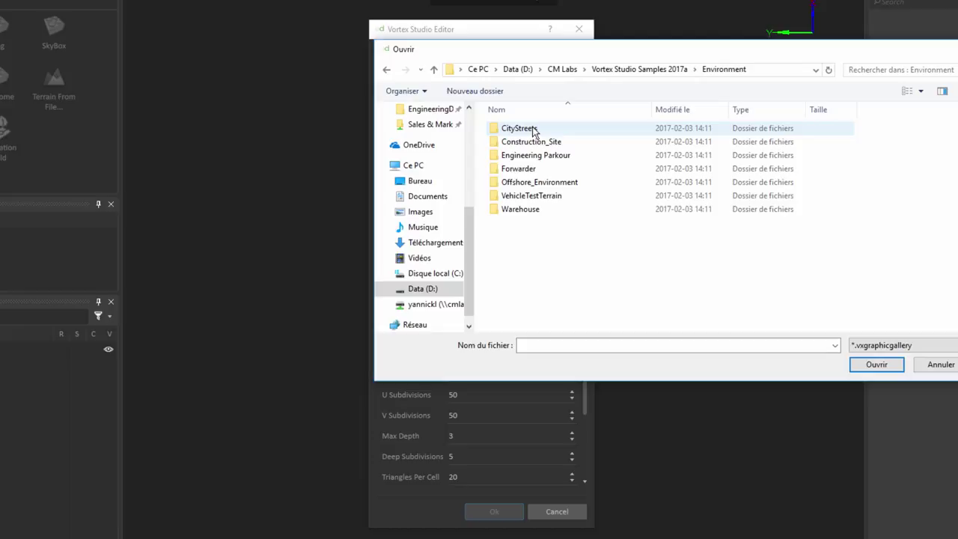
pyautogui.click(533, 212)
pyautogui.doubleClick(533, 212)
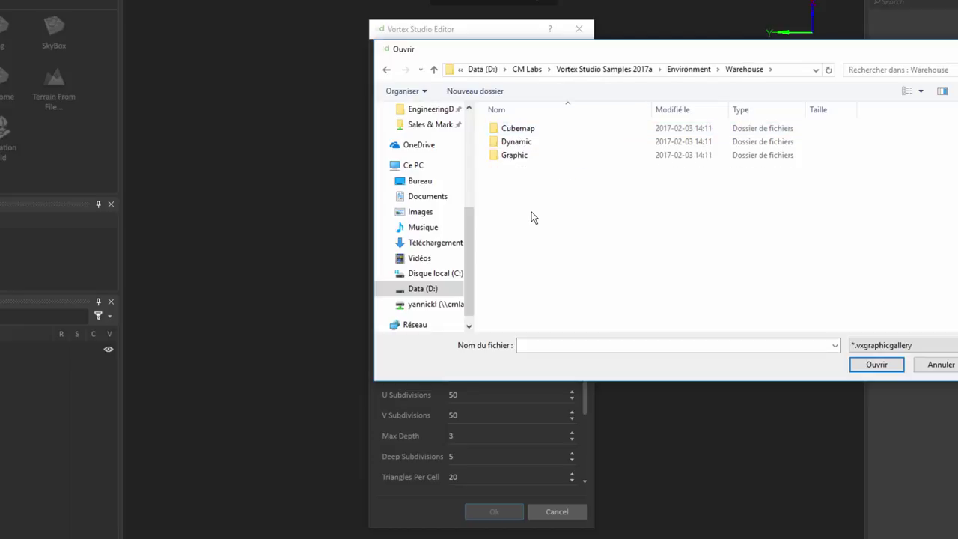
pyautogui.doubleClick(523, 157)
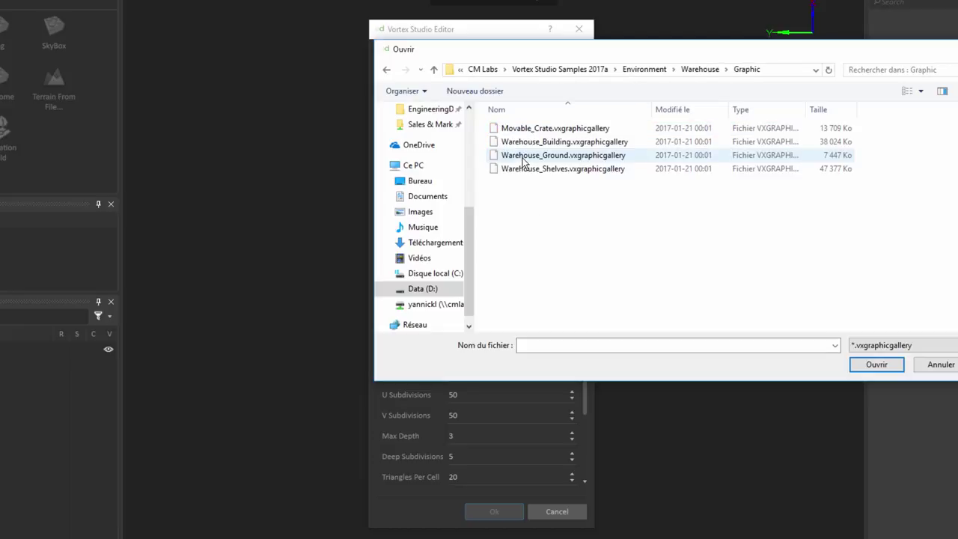
pyautogui.click(537, 159)
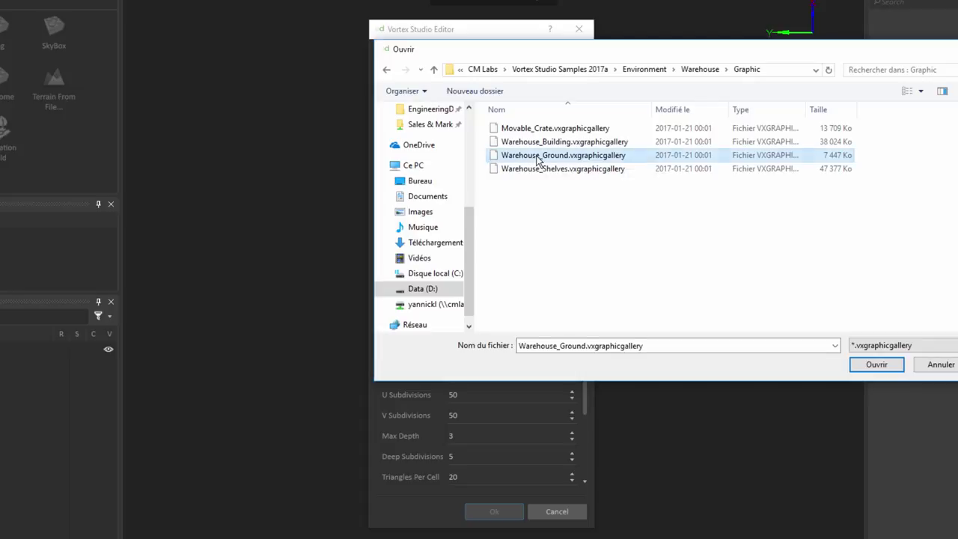
pyautogui.doubleClick(536, 158)
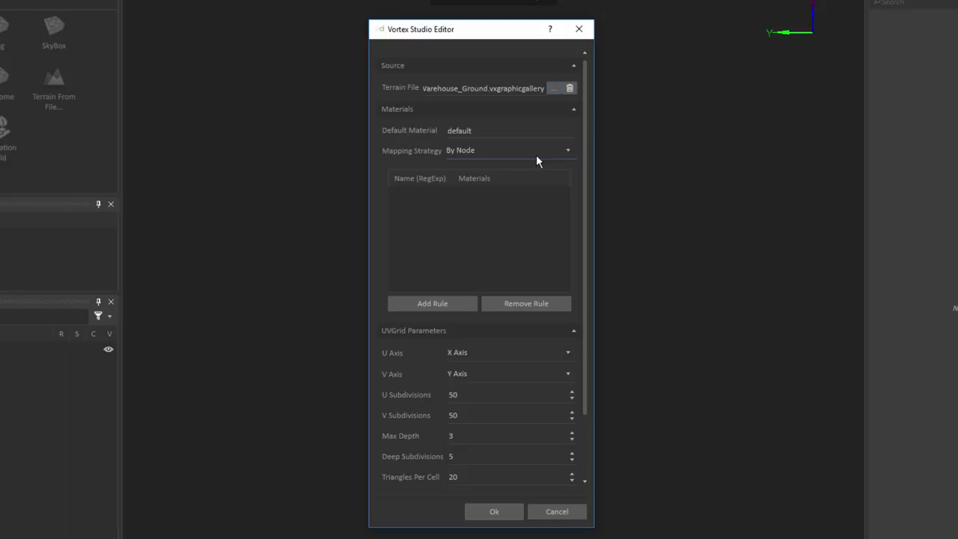
pyautogui.click(561, 512)
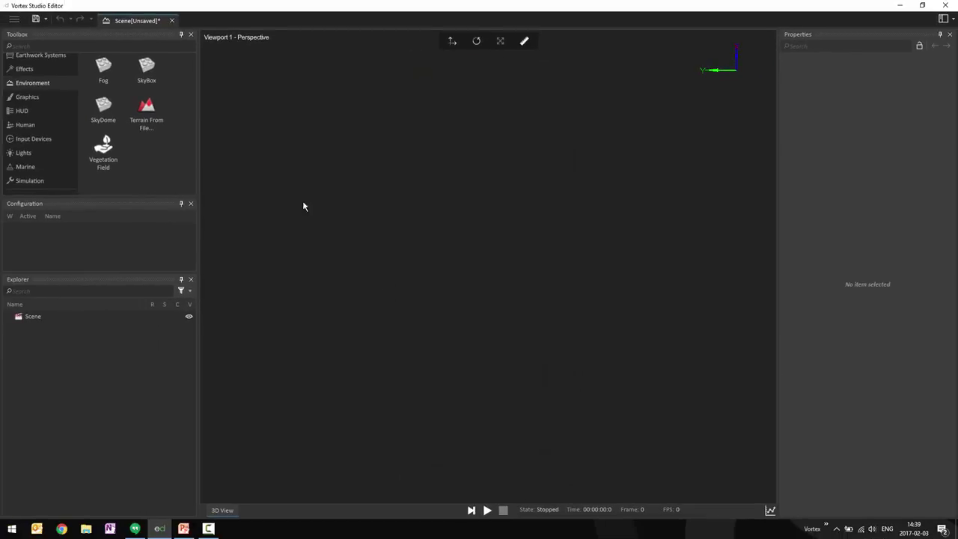
pyautogui.click(15, 20)
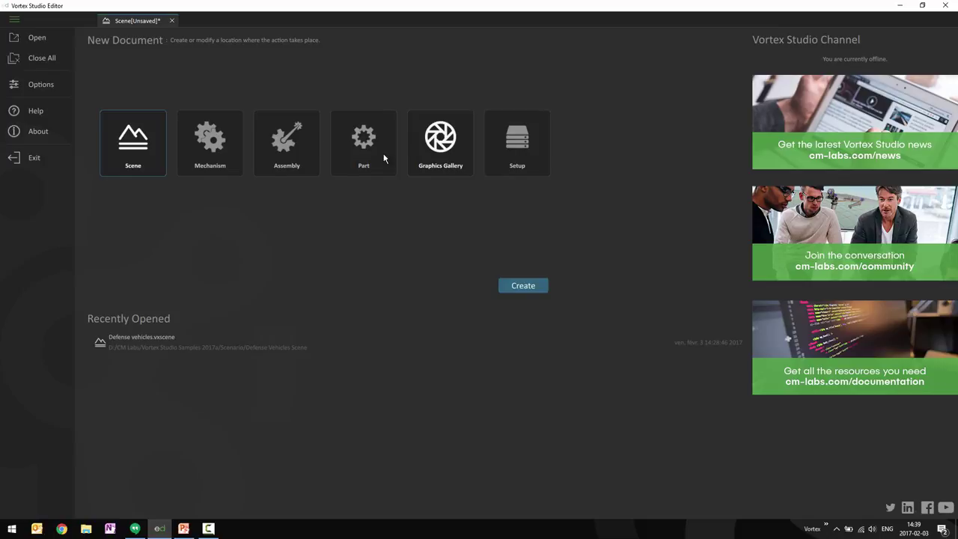
pyautogui.click(141, 21)
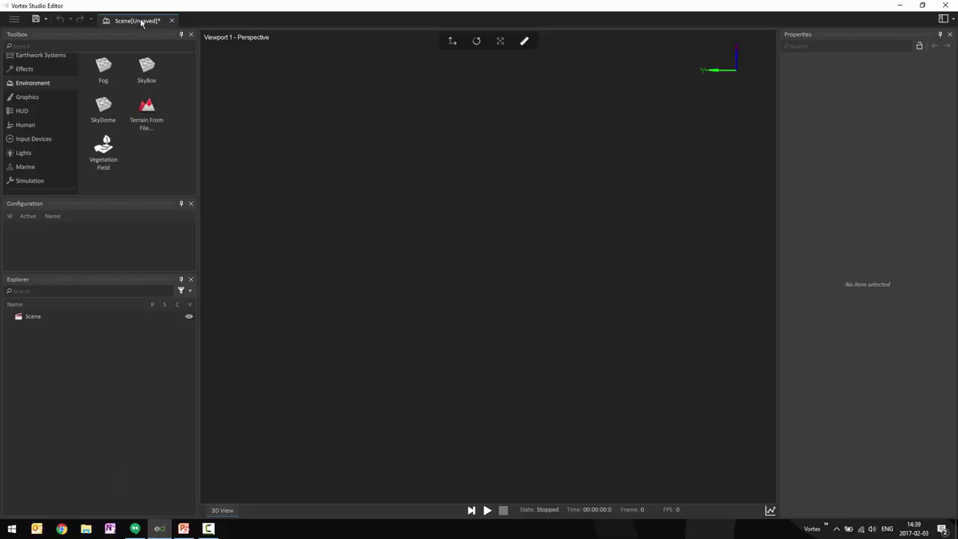
pyautogui.doubleClick(147, 123)
pyautogui.click(536, 113)
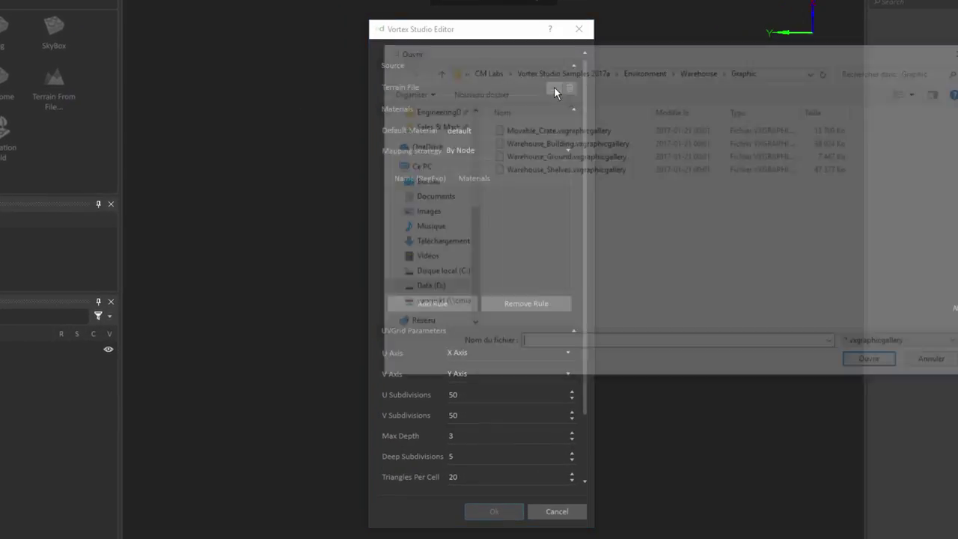
pyautogui.doubleClick(546, 157)
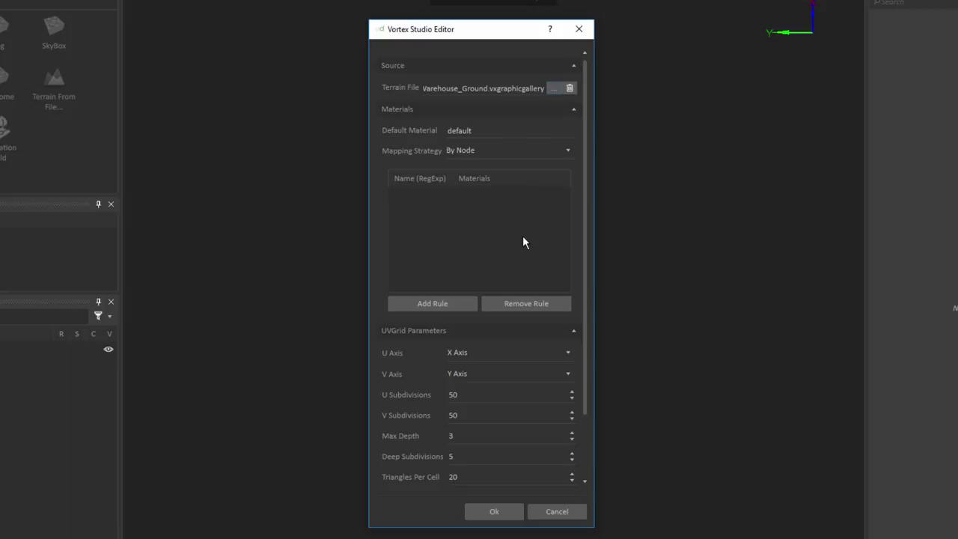
# Change the terrain's Default Material from 'default' to Ground.
pyautogui.click(478, 131)
pyautogui.press('BackSpace')
pyautogui.press('BackSpace')
pyautogui.press('BackSpace')
pyautogui.press('BackSpace')
pyautogui.press('BackSpace')
pyautogui.press('BackSpace')
pyautogui.press('BackSpace')
pyautogui.write('Ground')
pyautogui.click(567, 150)
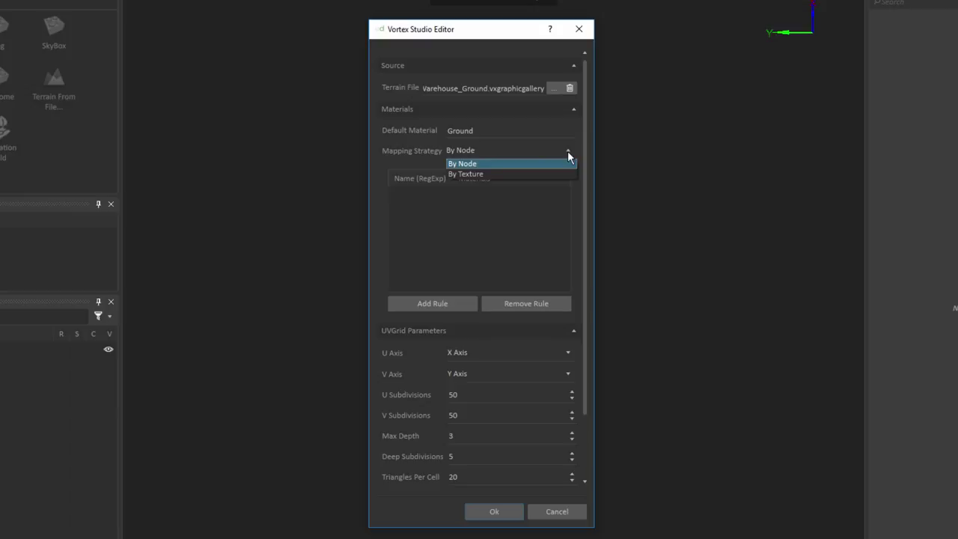
# Keep By Node mapping, then add an empty material mapping rule and select it.
pyautogui.click(444, 37)
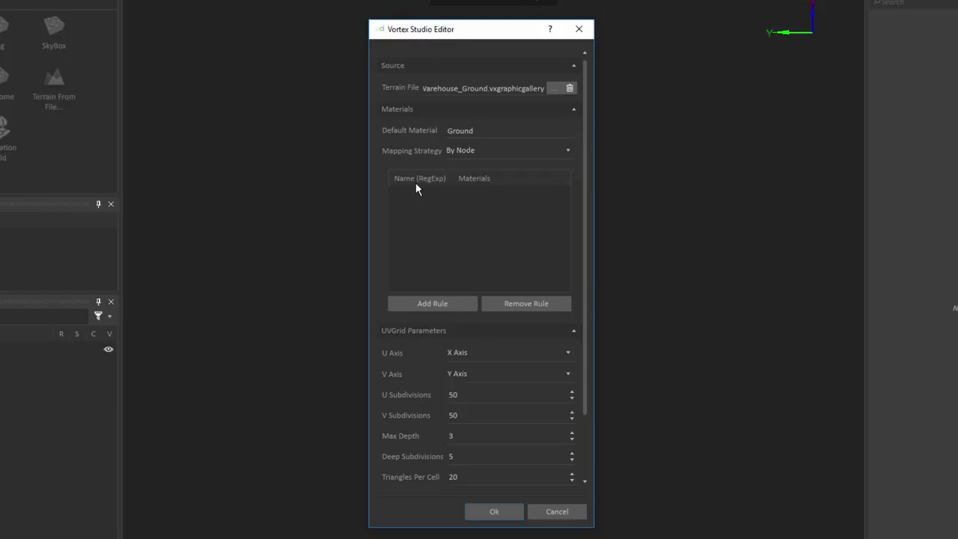
pyautogui.click(439, 308)
pyautogui.click(533, 193)
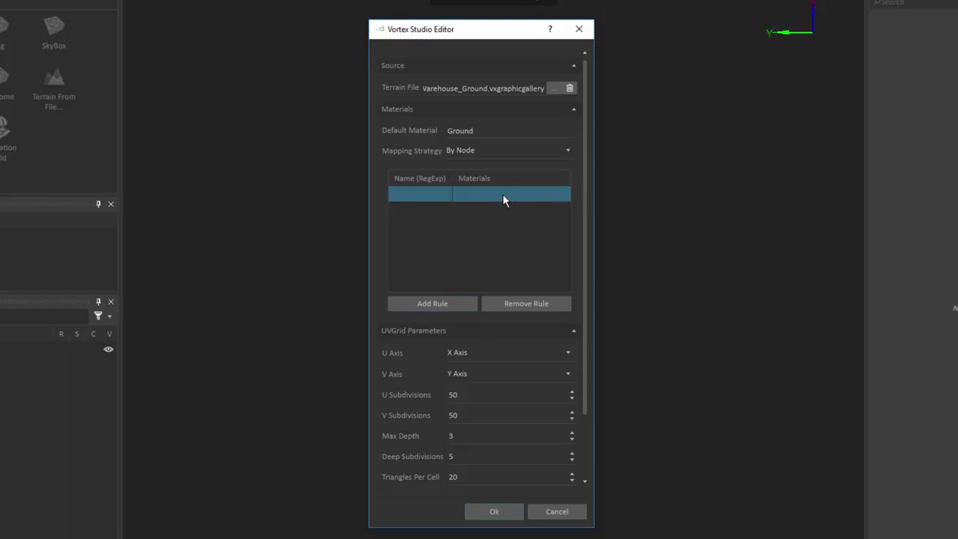
# Remove the empty mapping rule and scroll down to the UVGrid parameters.
pyautogui.click(518, 307)
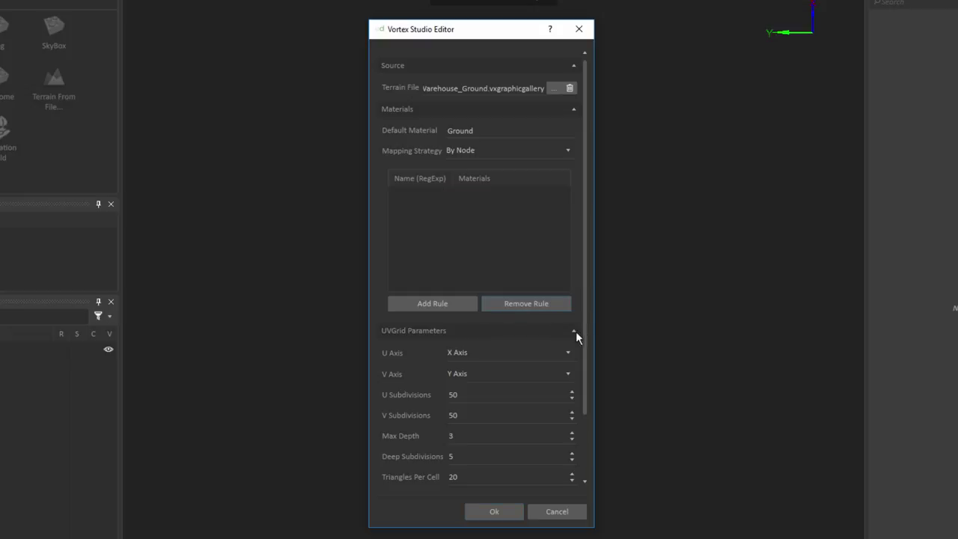
pyautogui.moveTo(584, 334); pyautogui.dragTo(580, 389)
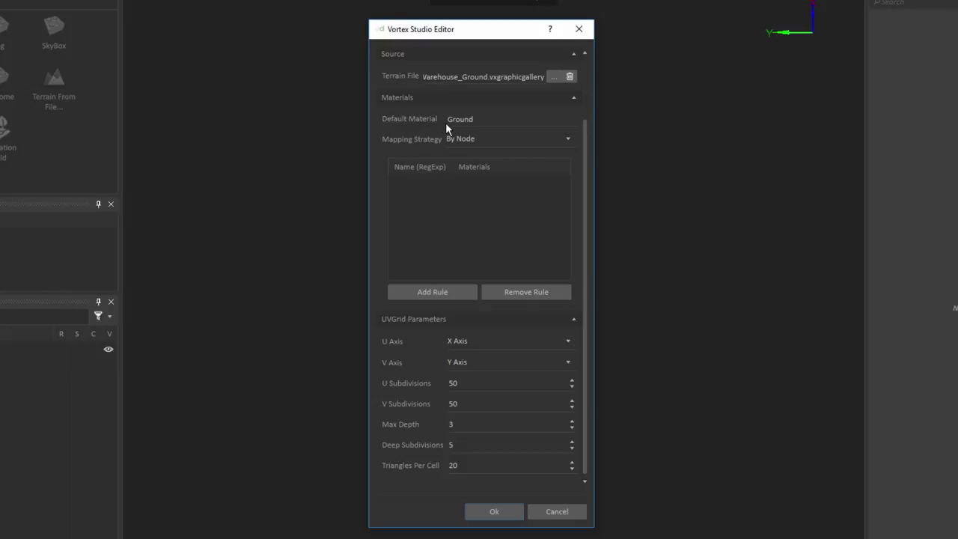
# Confirm the terrain dialog, then zoom out, orbit the Warehouse_Ground slab and deselect it.
pyautogui.click(494, 511)
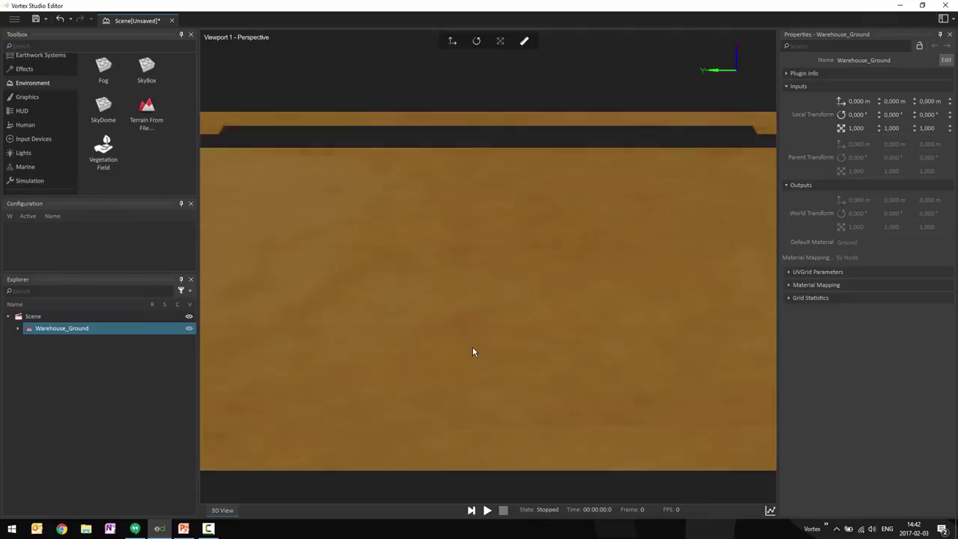
pyautogui.scroll(-5, 473, 347)
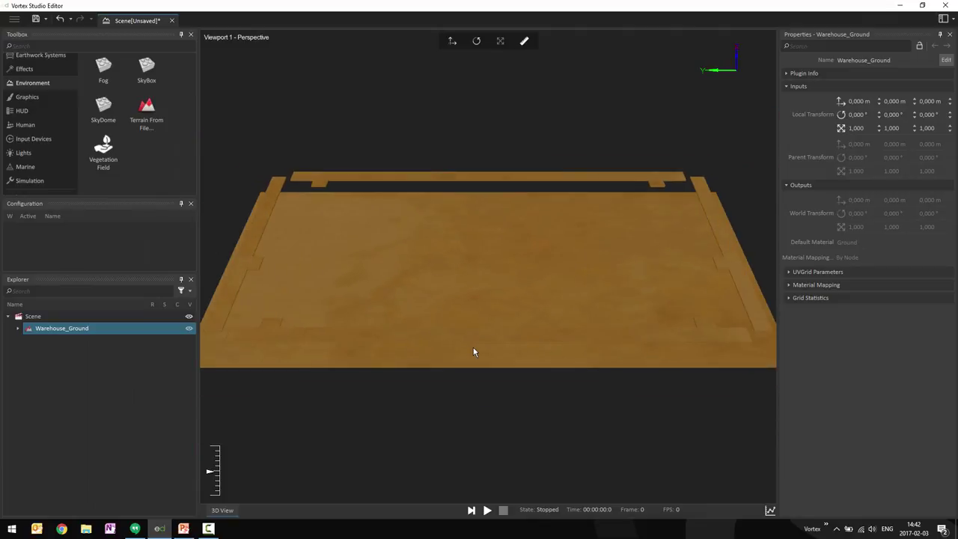
pyautogui.moveTo(551, 349); pyautogui.dragTo(442, 226)
pyautogui.click(450, 400)
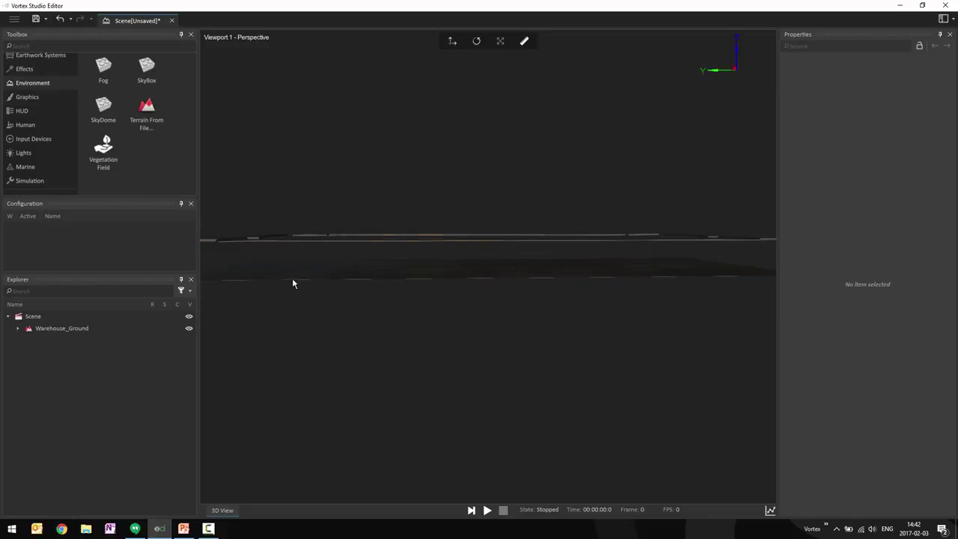